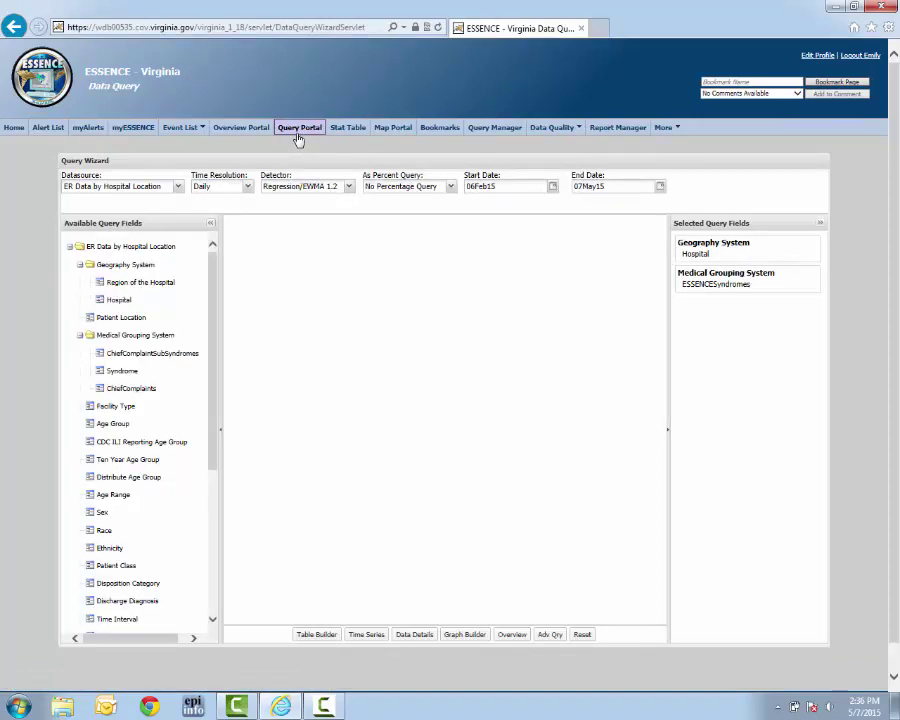
- Enter the ChiefComplaints free-text query ^head^,or,^concussion^ in the Query Wizard
{"action": "left_click", "coordinate": [175, 393]}
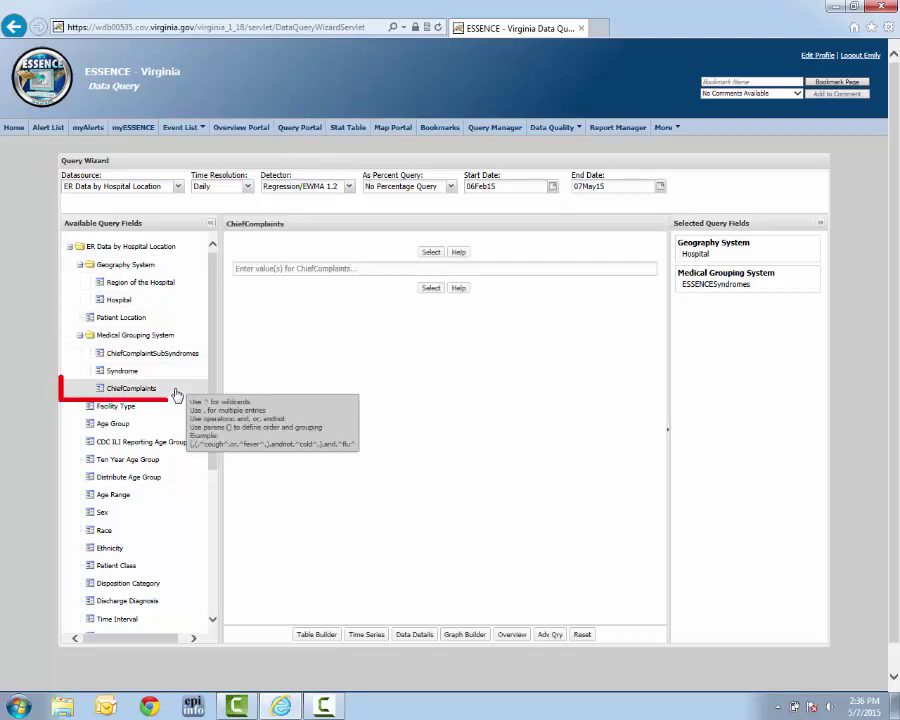
{"action": "left_click", "coordinate": [259, 269]}
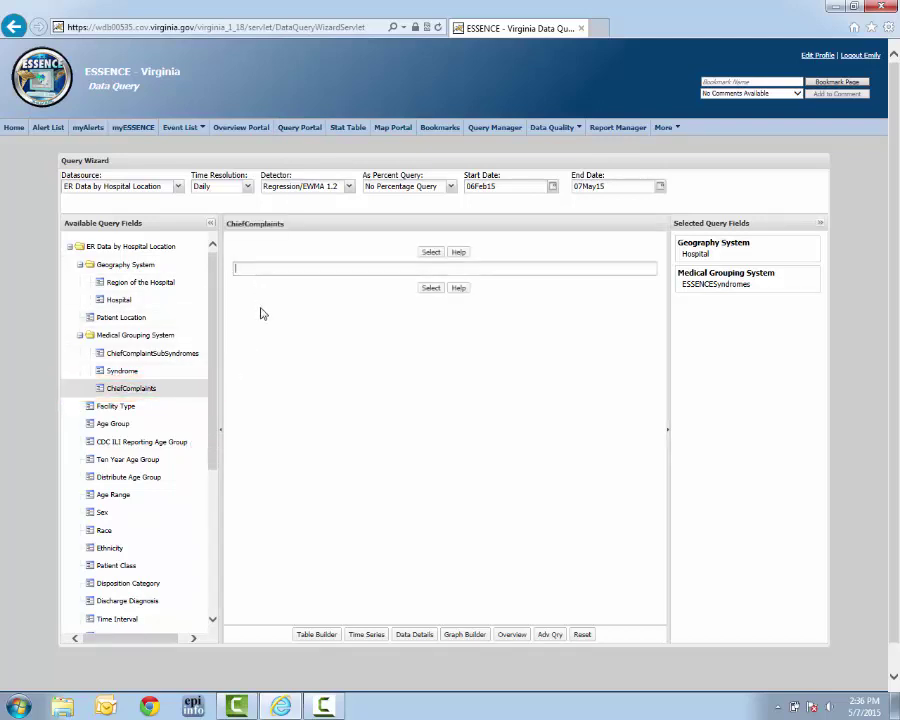
{"action": "type", "text": "head"}
{"action": "key", "text": "Home"}
{"action": "type", "text": "^"}
{"action": "key", "text": "End"}
{"action": "type", "text": "^"}
{"action": "type", "text": ",or,^concussio"}
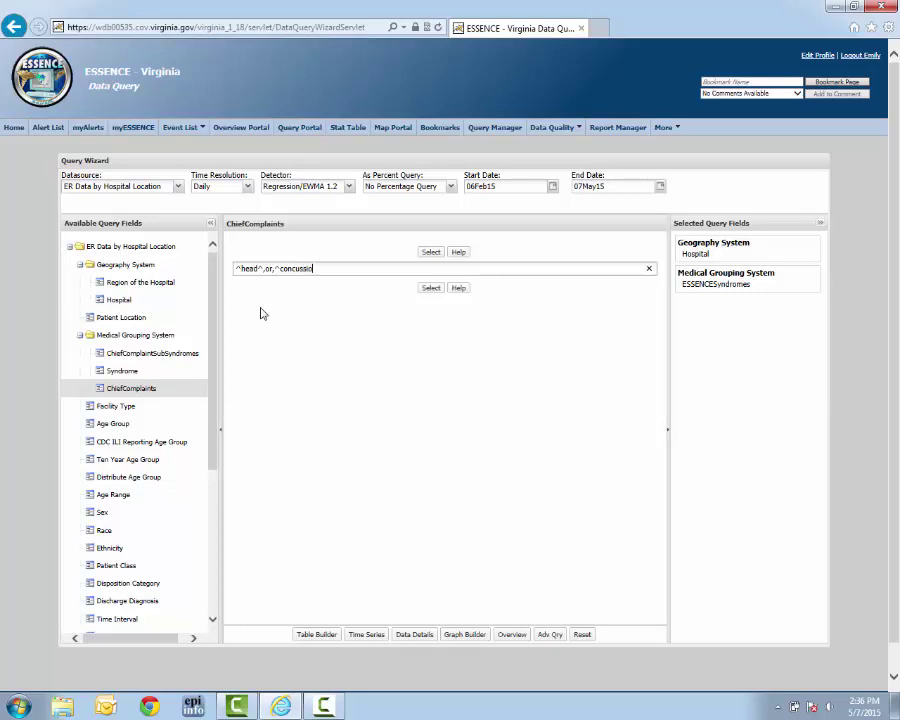
{"action": "type", "text": "n^"}
- Enclose the head and concussion terms in comma-separated parentheses and append ,and,^sport^,andnot,^transport^ to the query
{"action": "key", "text": "Home"}
{"action": "type", "text": "("}
{"action": "key", "text": "End"}
{"action": "type", "text": ",),and"}
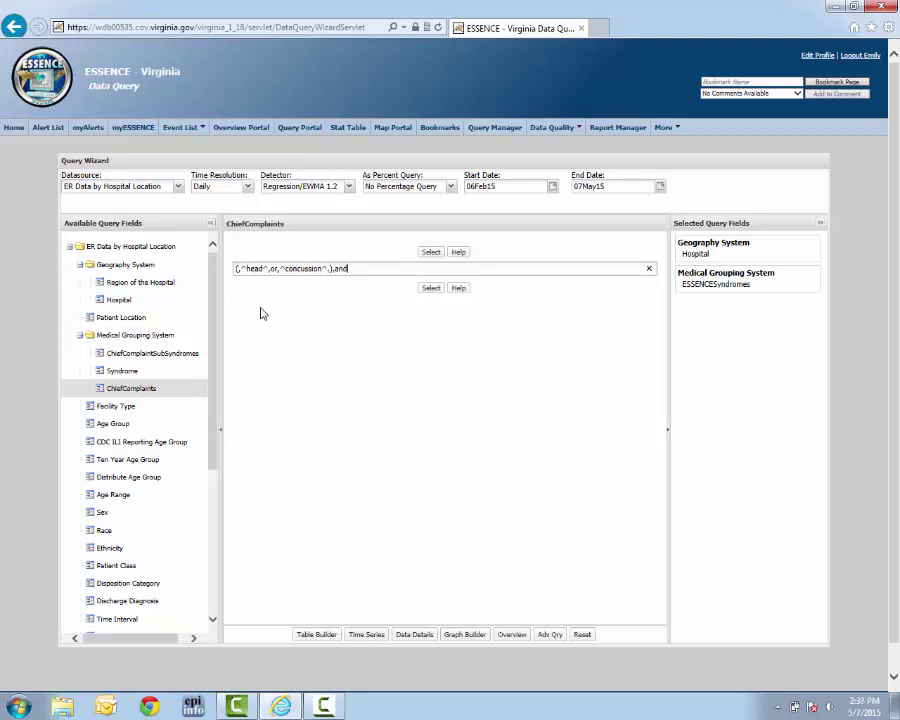
{"action": "type", "text": ",^sport^,andnot,^transport"}
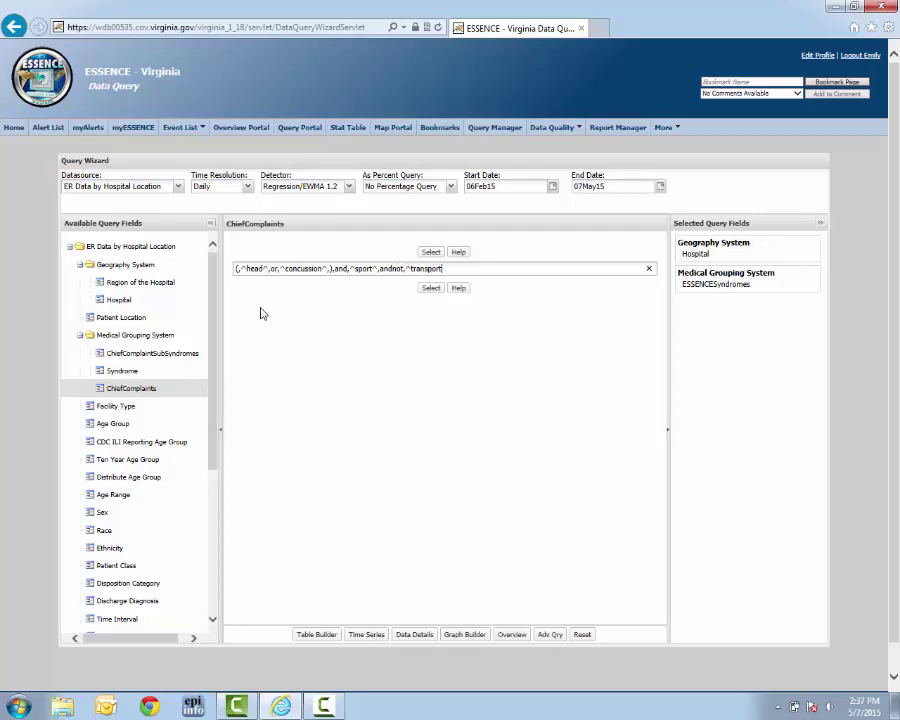
{"action": "type", "text": "^"}
- Insert (, before ^sport^ and append ,or,^practice^,or,^game^,) so the sport-related terms form one parenthesised group
{"action": "key", "text": "Left"}
{"action": "key", "text": "Left"}
{"action": "key", "text": "Left"}
{"action": "key", "text": "Left"}
{"action": "key", "text": "Left"}
{"action": "key", "text": "Left"}
{"action": "key", "text": "Left"}
{"action": "key", "text": "Left"}
{"action": "type", "text": "(,"}
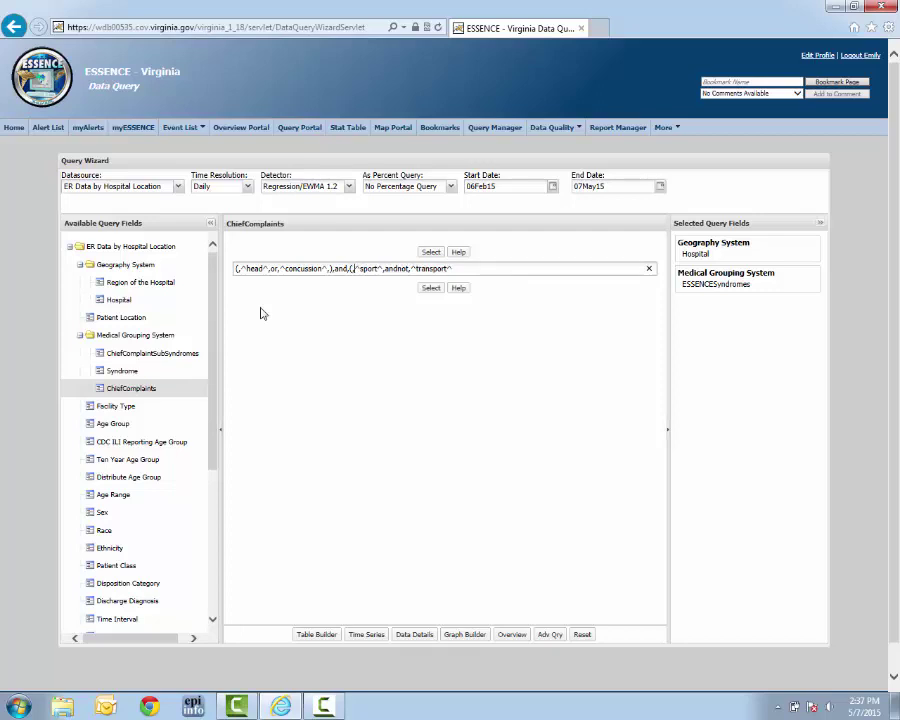
{"action": "key", "text": "End"}
{"action": "type", "text": ",or,^practice^,or,^game^,)"}
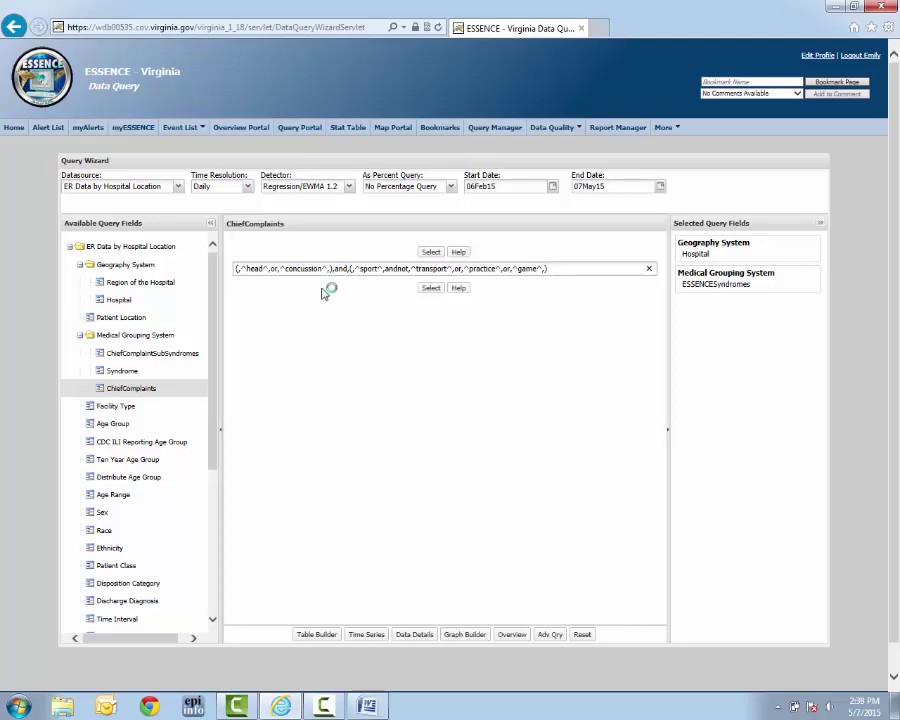
- Copy the complete ChiefComplaints query and paste it into the blank Microsoft Word document
{"action": "triple_click", "coordinate": [308, 270]}
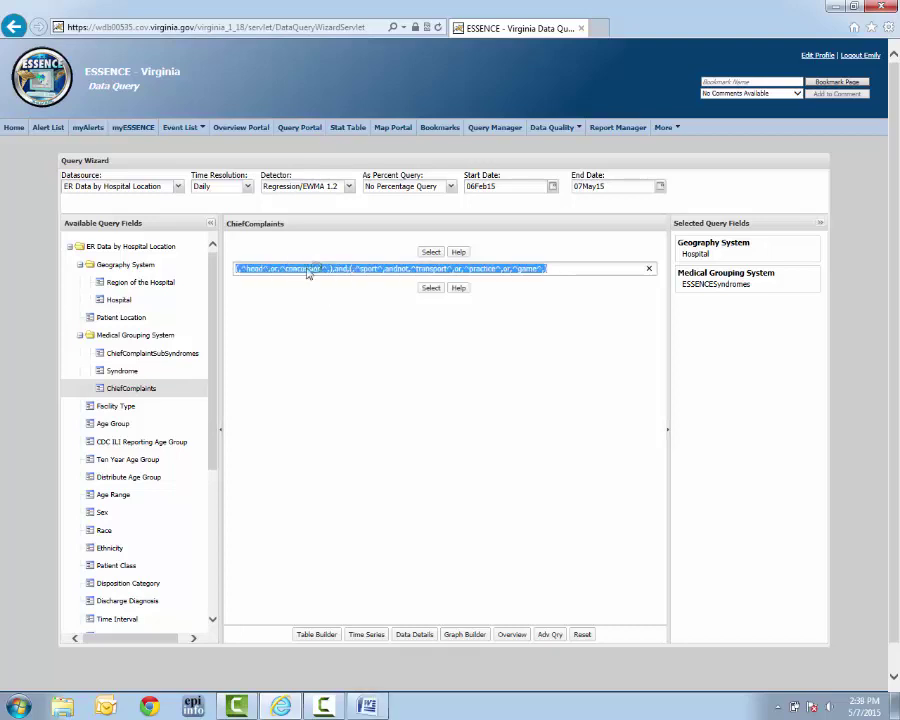
{"action": "key", "text": "ctrl+c"}
{"action": "left_click", "coordinate": [366, 706]}
{"action": "key", "text": "ctrl+v"}
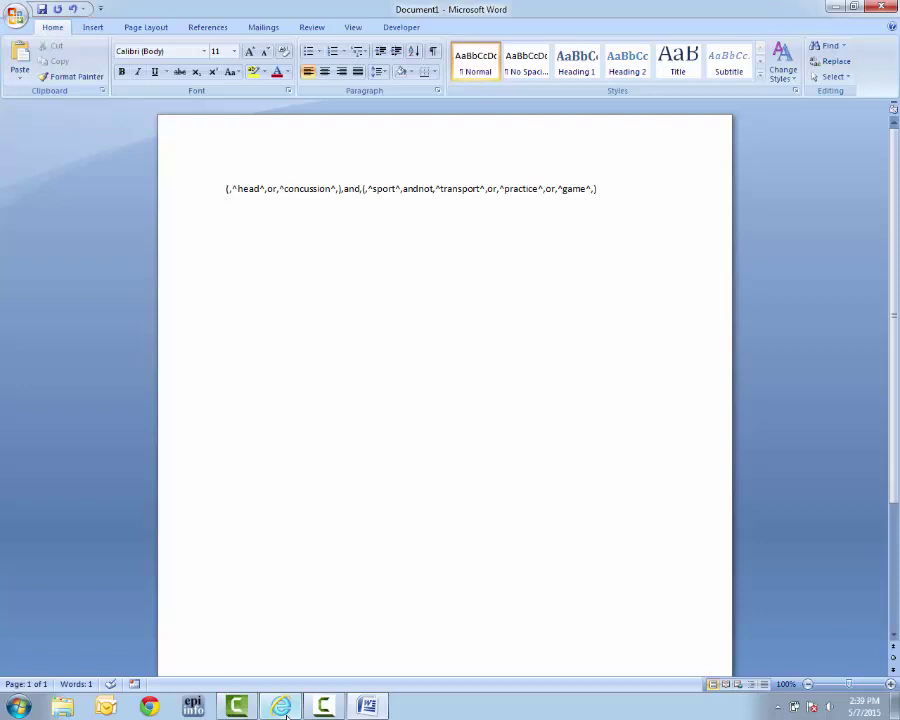
- Add the query ^MRSA^,or,^MERSA^ below the pasted query, leaving a blank line between them
{"action": "key", "text": "Return"}
{"action": "key", "text": "Return"}
{"action": "type", "text": "^MRSA"}
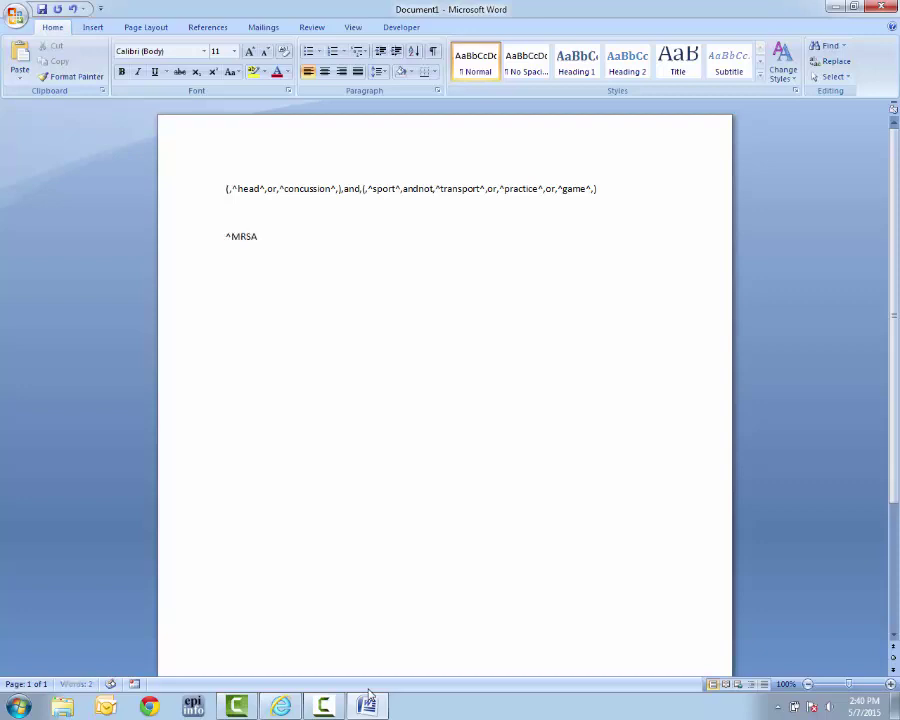
{"action": "type", "text": "^,or,^MERSA^"}
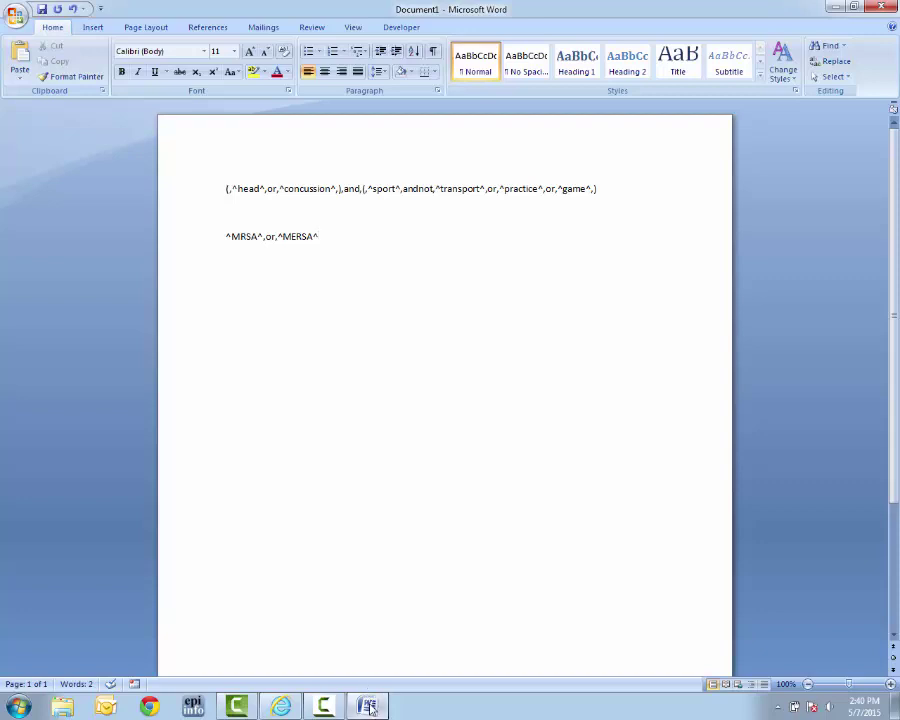
- Return to ESSENCE in Internet Explorer, apply the ChiefComplaints query to the selected fields, and display its data details
{"action": "left_click", "coordinate": [279, 707]}
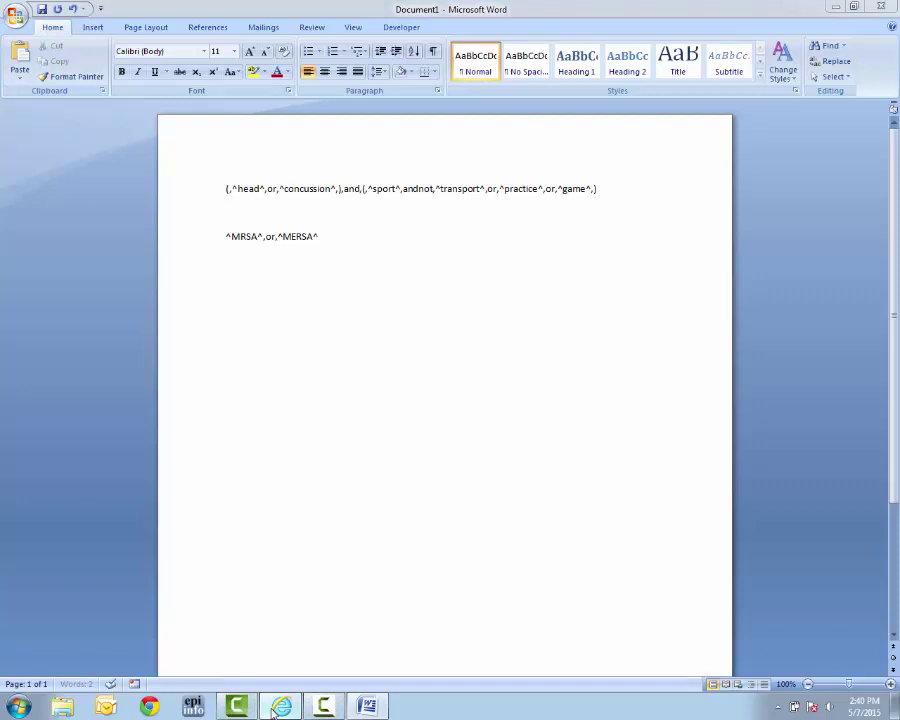
{"action": "left_click", "coordinate": [275, 708]}
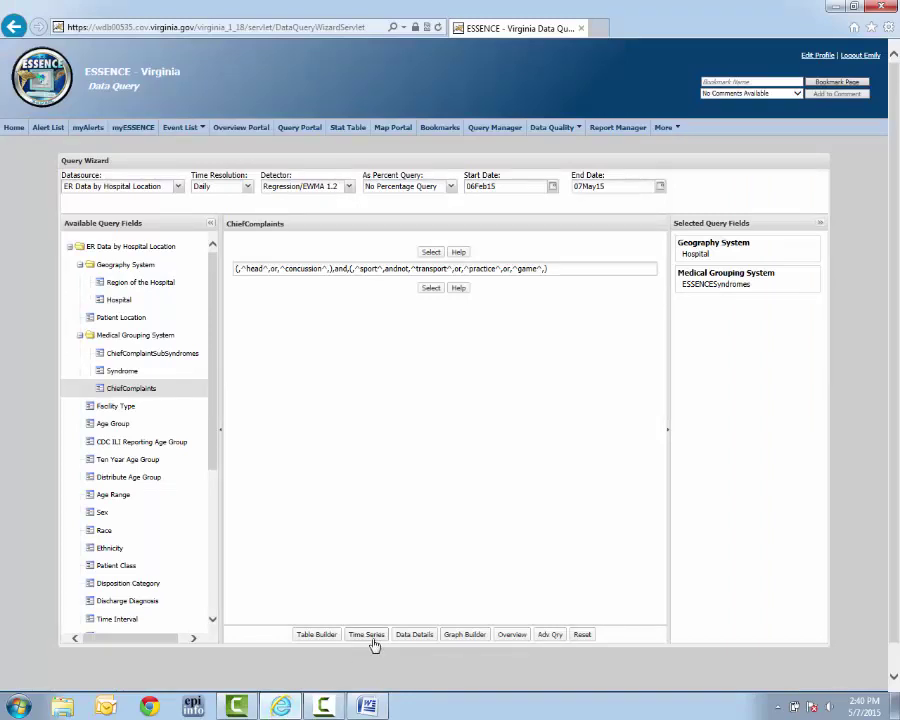
{"action": "left_click", "coordinate": [430, 288]}
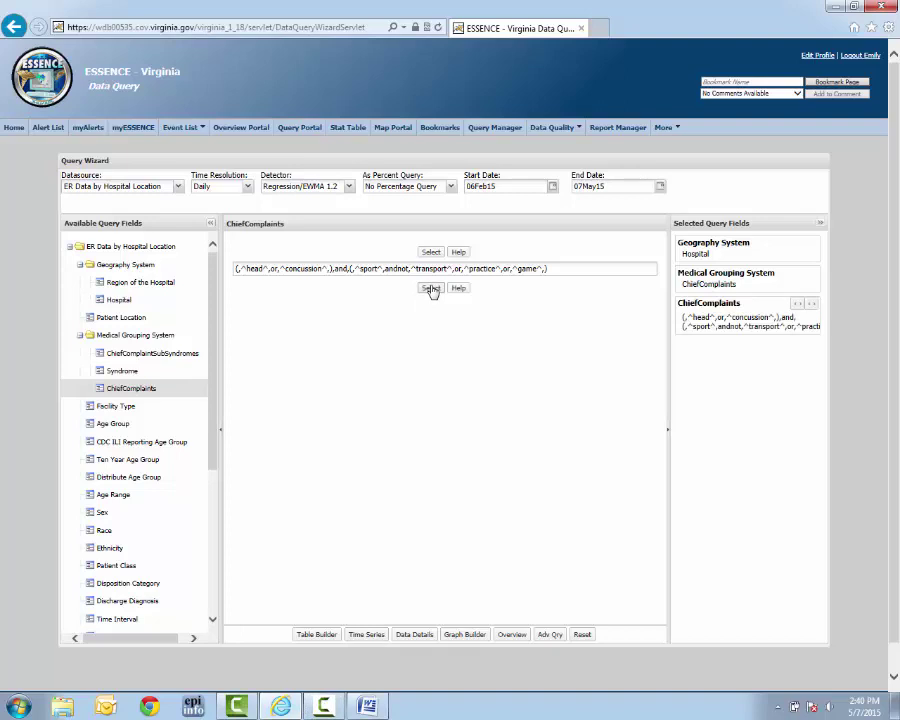
{"action": "left_click", "coordinate": [415, 635]}
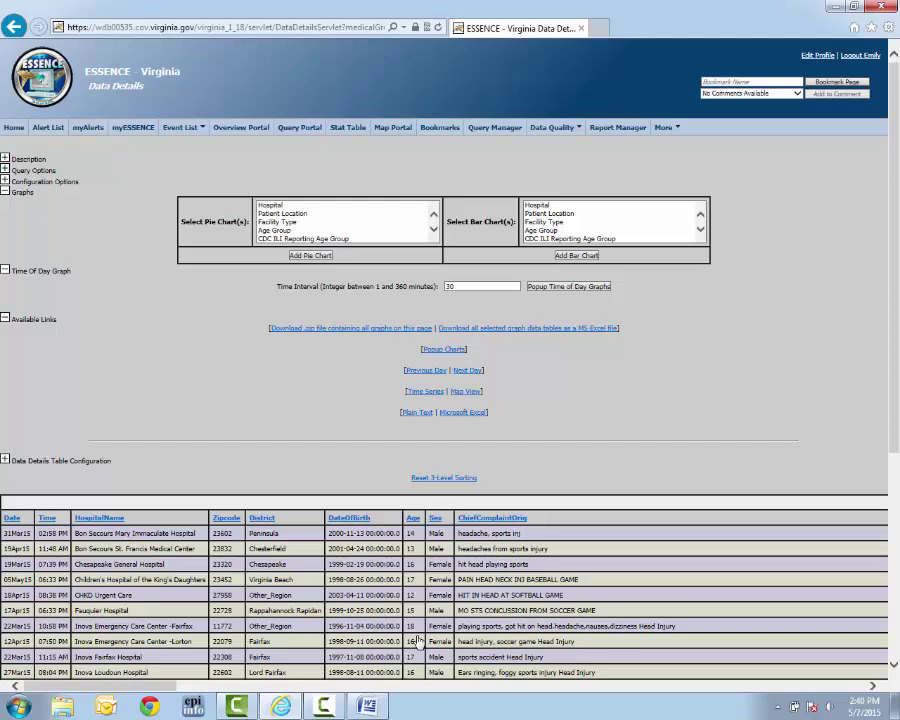
- Export the data details to Microsoft Excel, open the file, and widen the ChiefComplaintParsed column to show the complaint text
{"action": "left_click", "coordinate": [459, 415]}
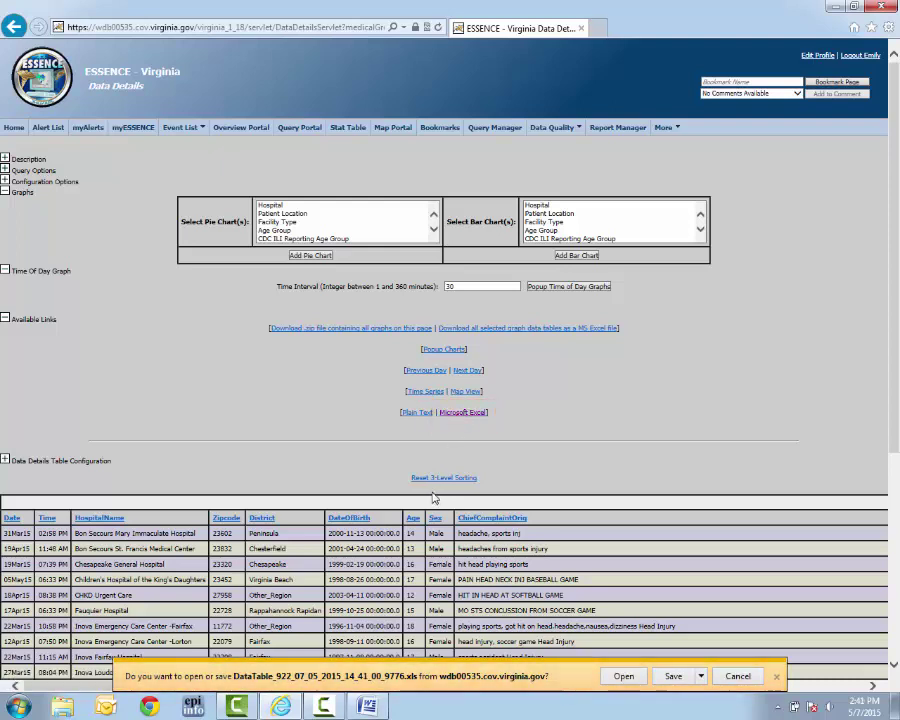
{"action": "left_click", "coordinate": [625, 678]}
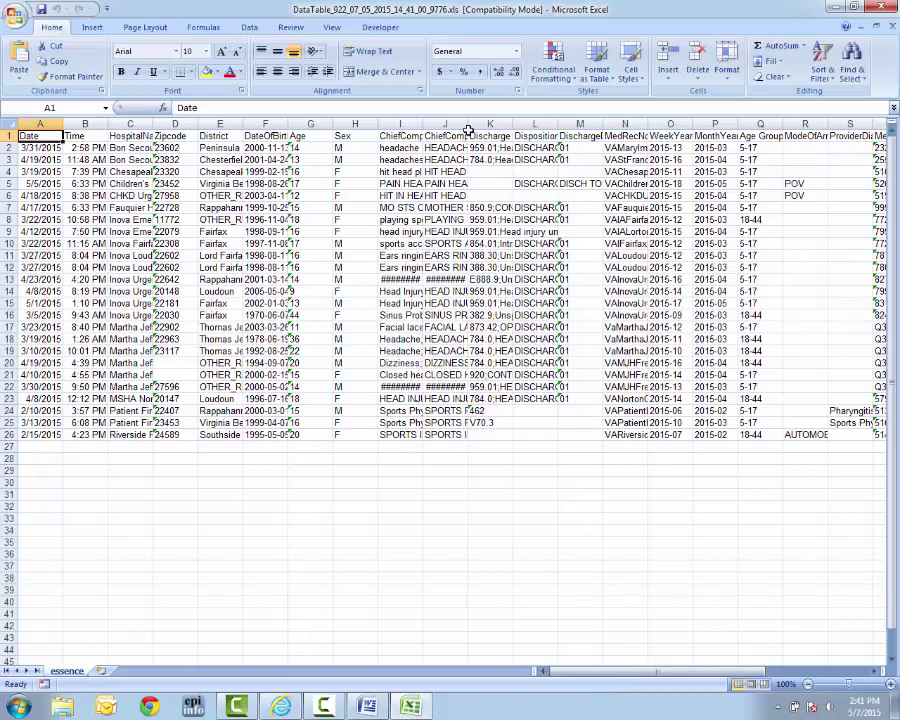
{"action": "left_click_drag", "start_coordinate": [467, 127], "coordinate": [769, 126]}
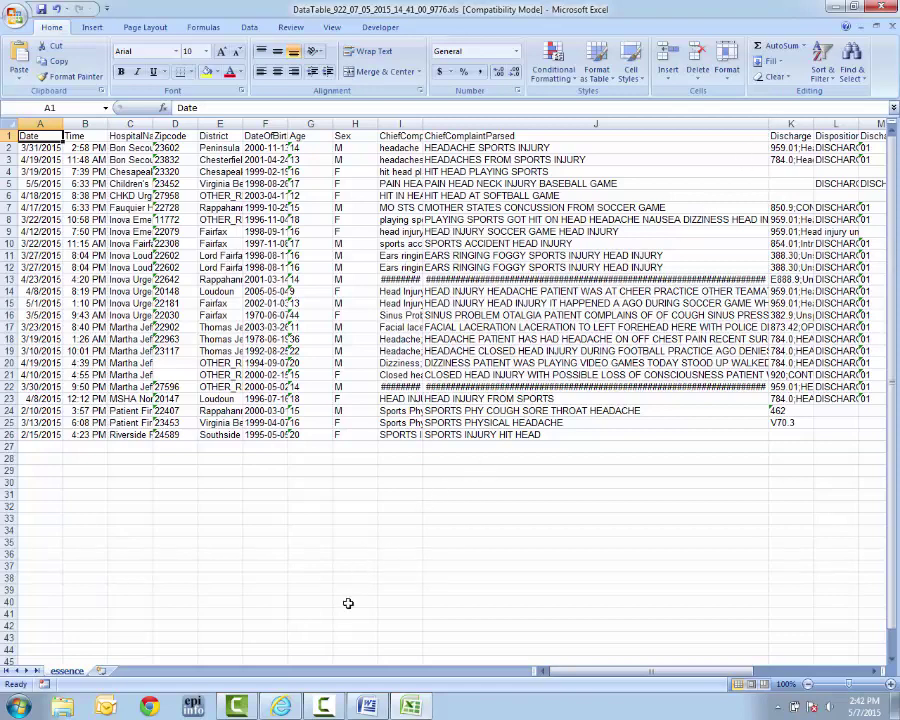
- Return to the data details in Internet Explorer, show the configuration options, and generate a time series from the same query
{"action": "left_click", "coordinate": [284, 708]}
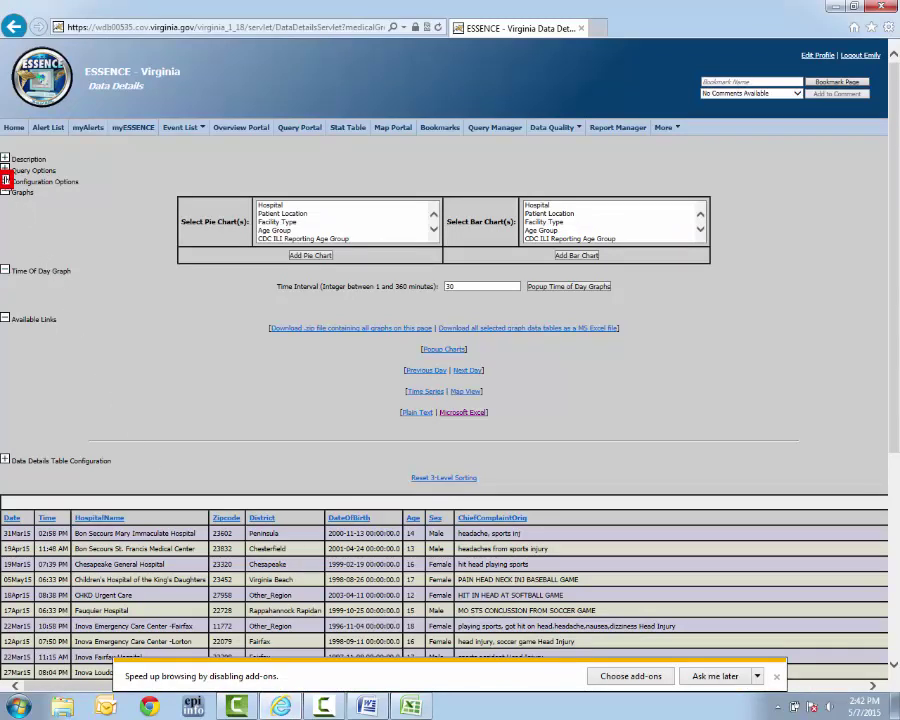
{"action": "left_click", "coordinate": [5, 180]}
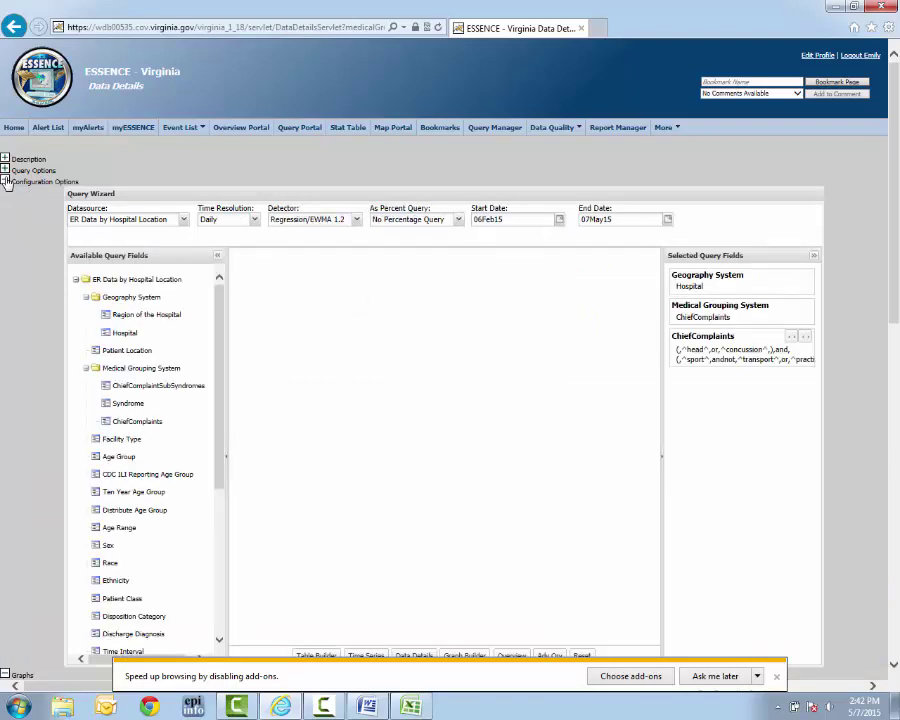
{"action": "scroll", "coordinate": [5, 182], "scroll_direction": "down", "scroll_amount": 2}
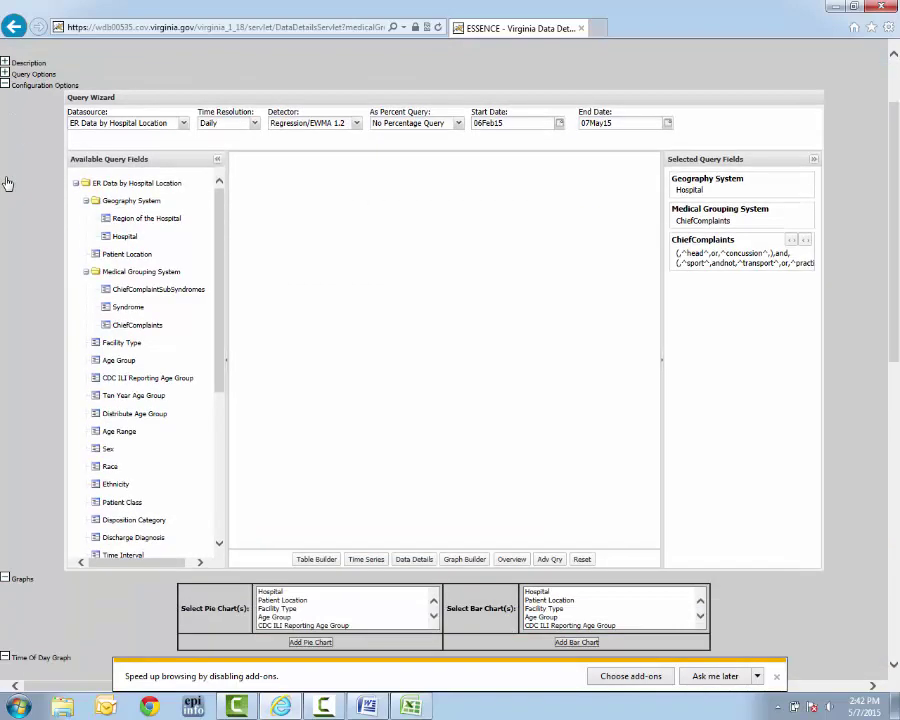
{"action": "left_click", "coordinate": [376, 560]}
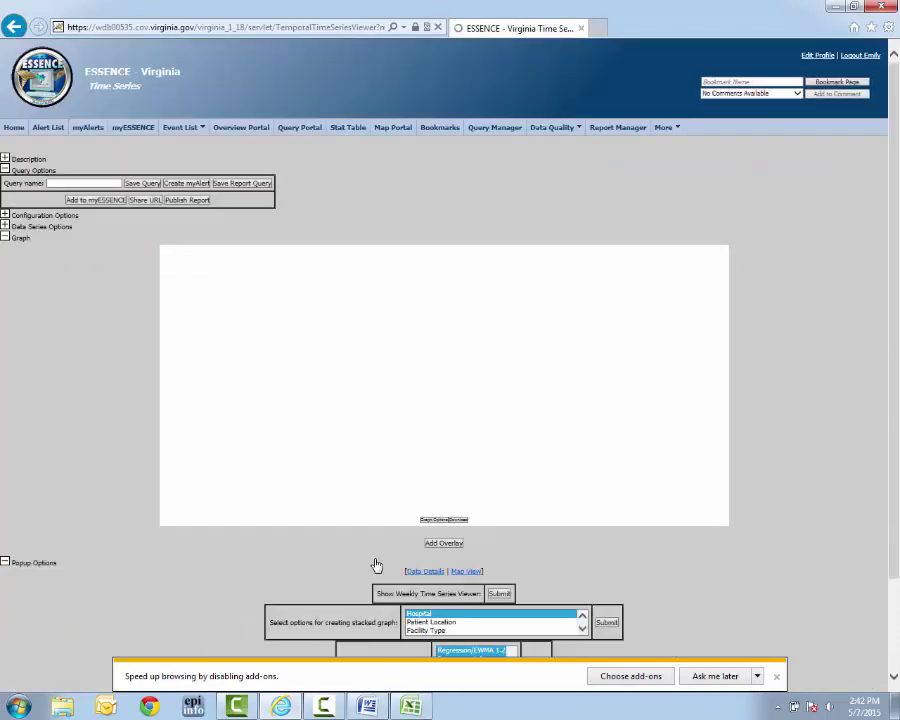
{"action": "left_click", "coordinate": [776, 676]}
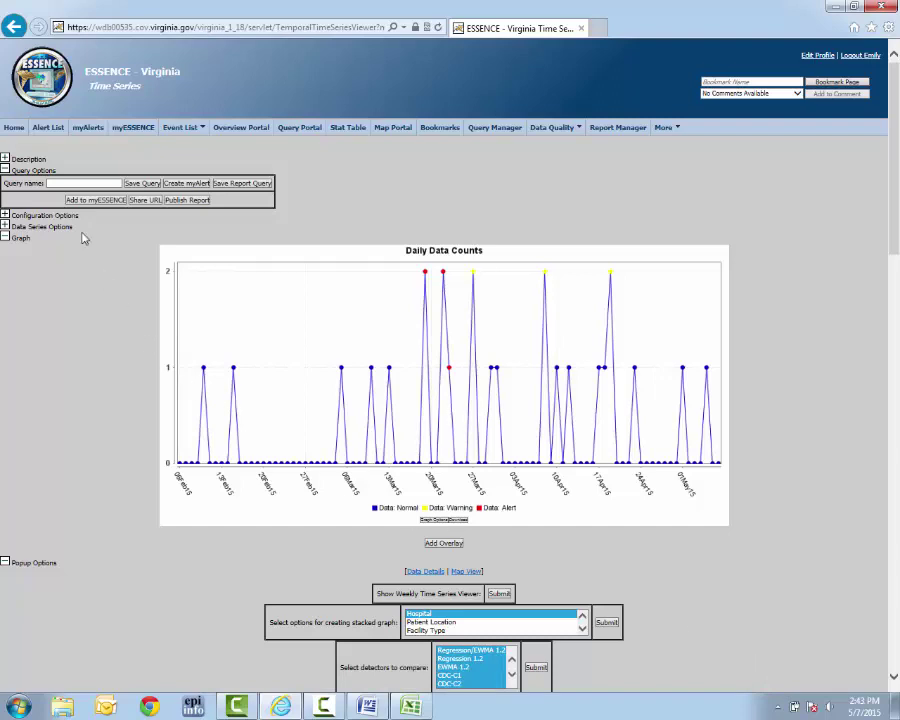
- Enter "Sports-related Head Injuries" as the query name for the time series
{"action": "left_click", "coordinate": [67, 182]}
{"action": "type", "text": "Sports- related"}
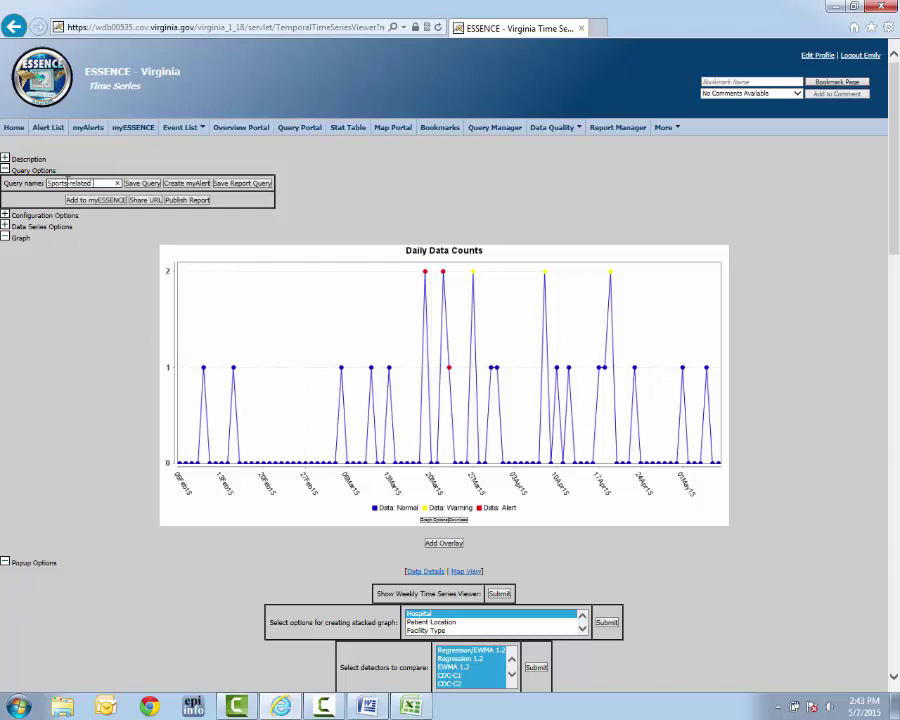
{"action": "type", "text": " Head Injuries"}
- Start a new query in the Query Portal and enter ^concussion^, as its first Discharge Diagnosis term
{"action": "left_click", "coordinate": [287, 130]}
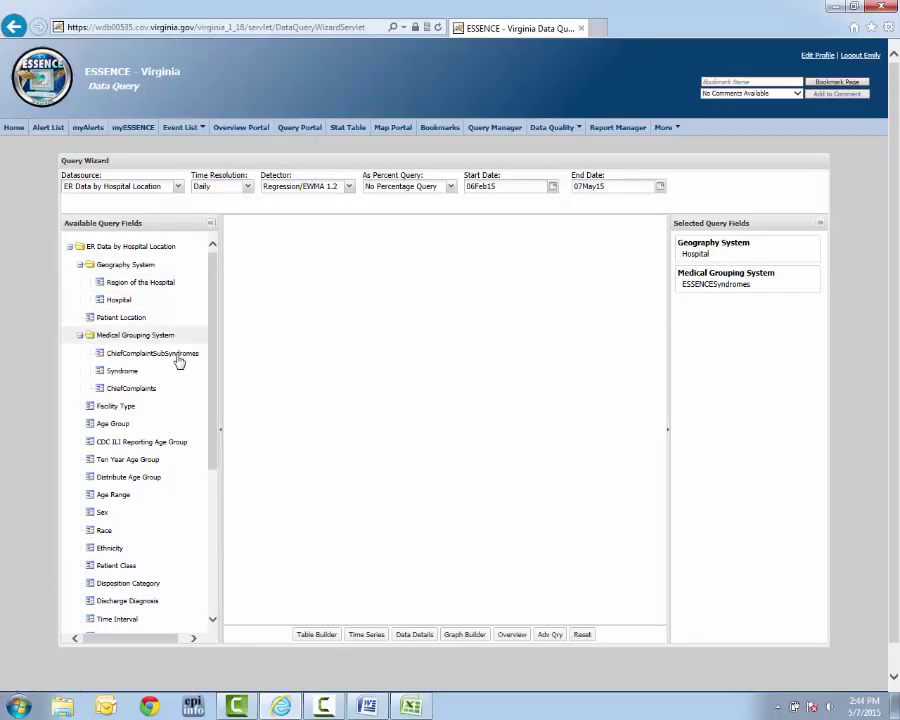
{"action": "mouse_move", "coordinate": [177, 602]}
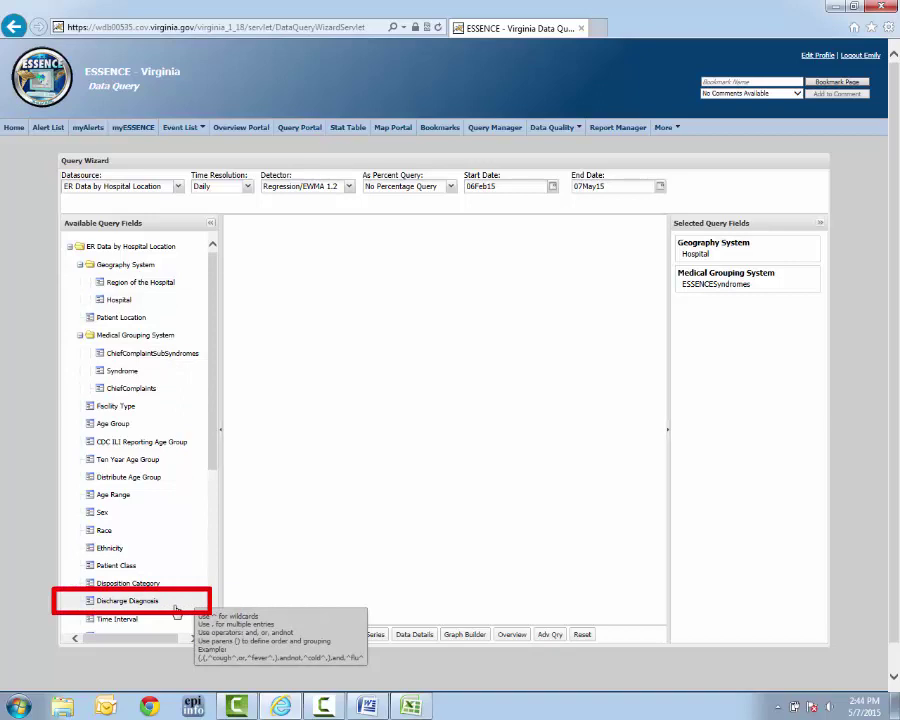
{"action": "left_click", "coordinate": [176, 602]}
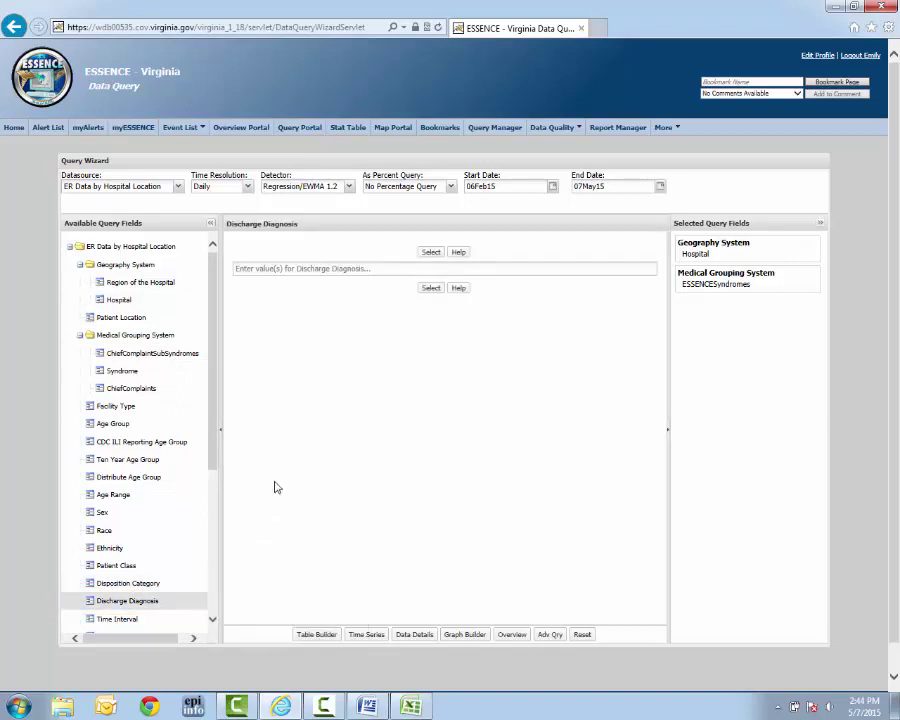
{"action": "left_click", "coordinate": [285, 270]}
{"action": "type", "text": "^co"}
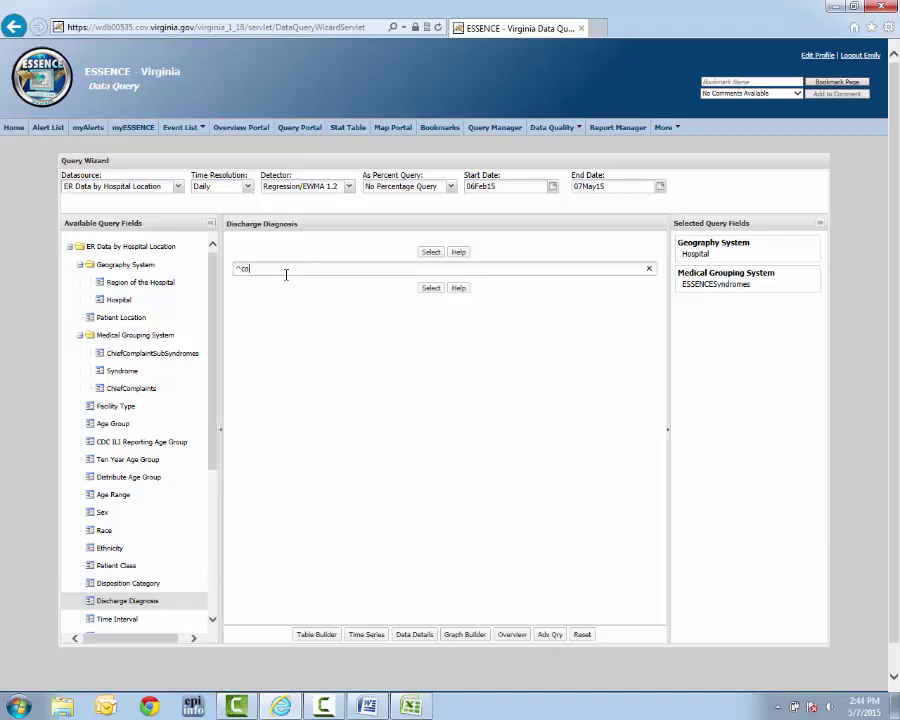
{"action": "type", "text": "ncussion^,"}
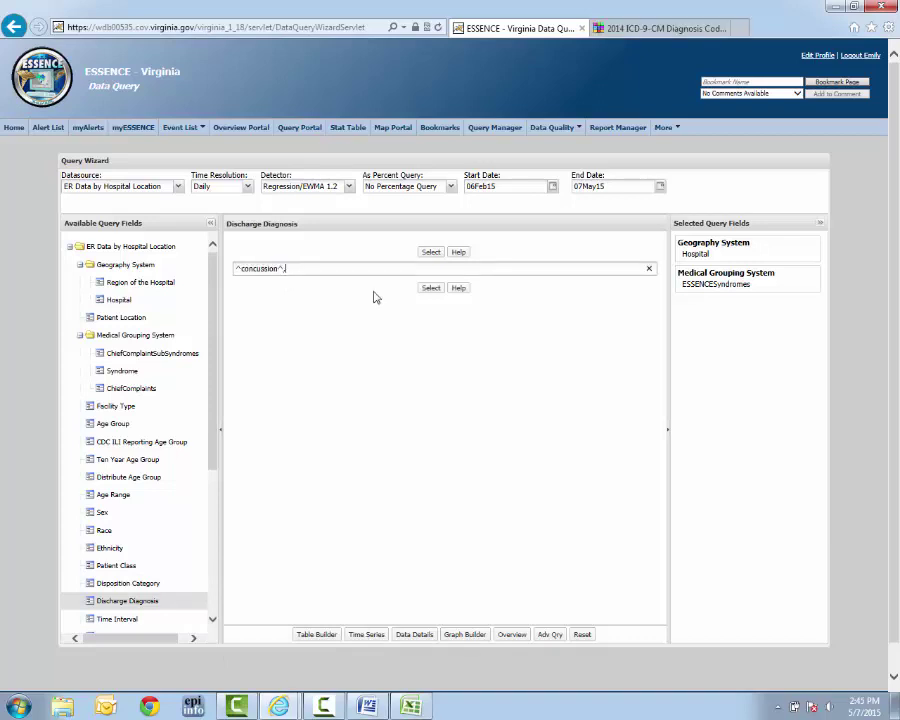
- Complete the Discharge Diagnosis query with or,^850.^,or,^506.0^, apply it to the selected fields, and request its time series
{"action": "type", "text": "or,^850.^"}
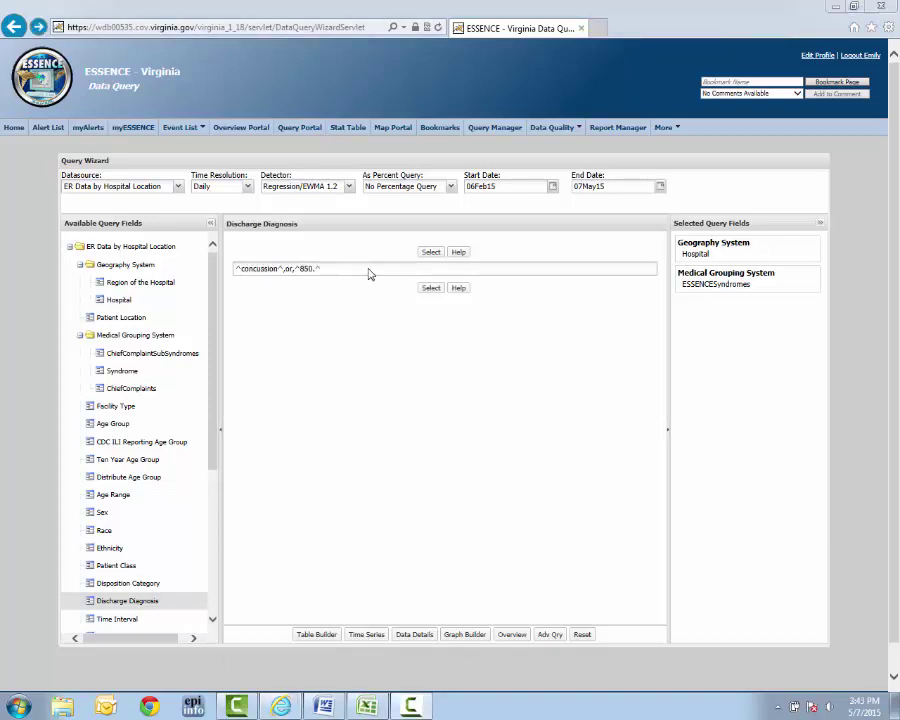
{"action": "type", "text": ",or,^506.0"}
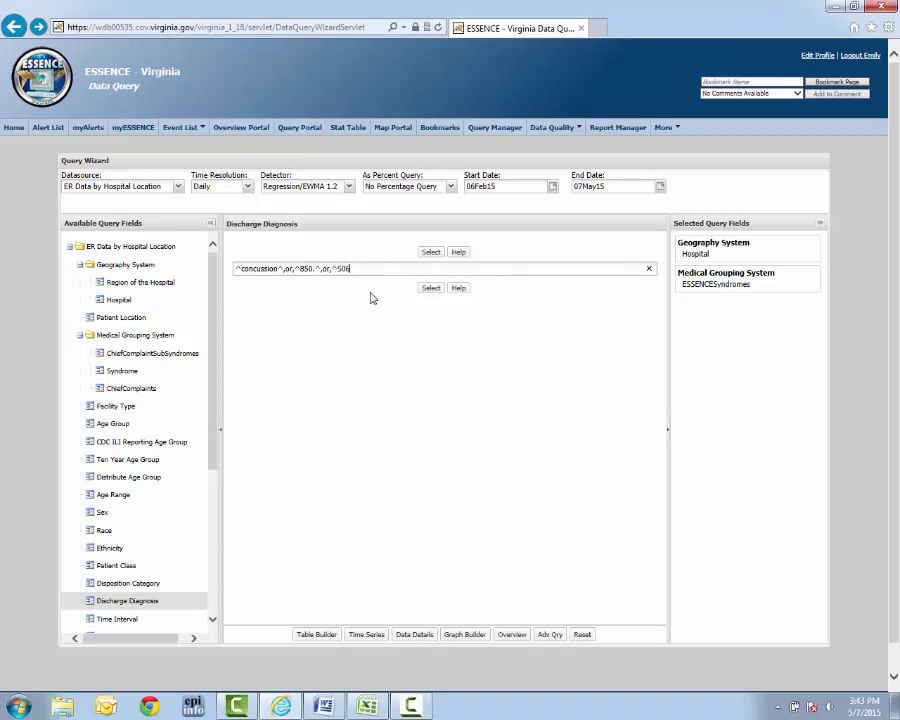
{"action": "type", "text": "^"}
{"action": "left_click", "coordinate": [430, 288]}
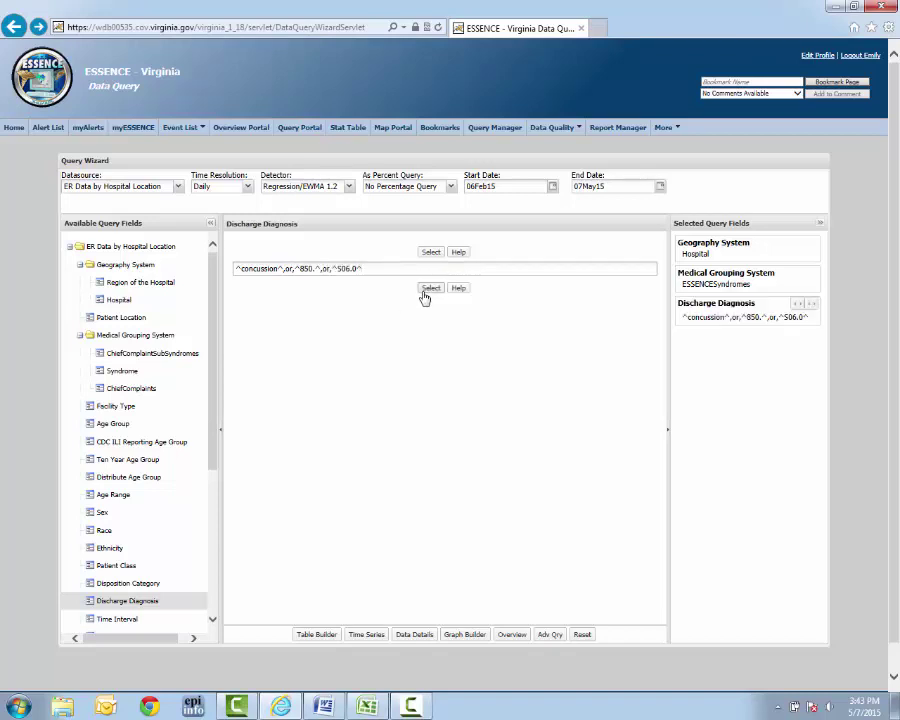
{"action": "left_click", "coordinate": [379, 640]}
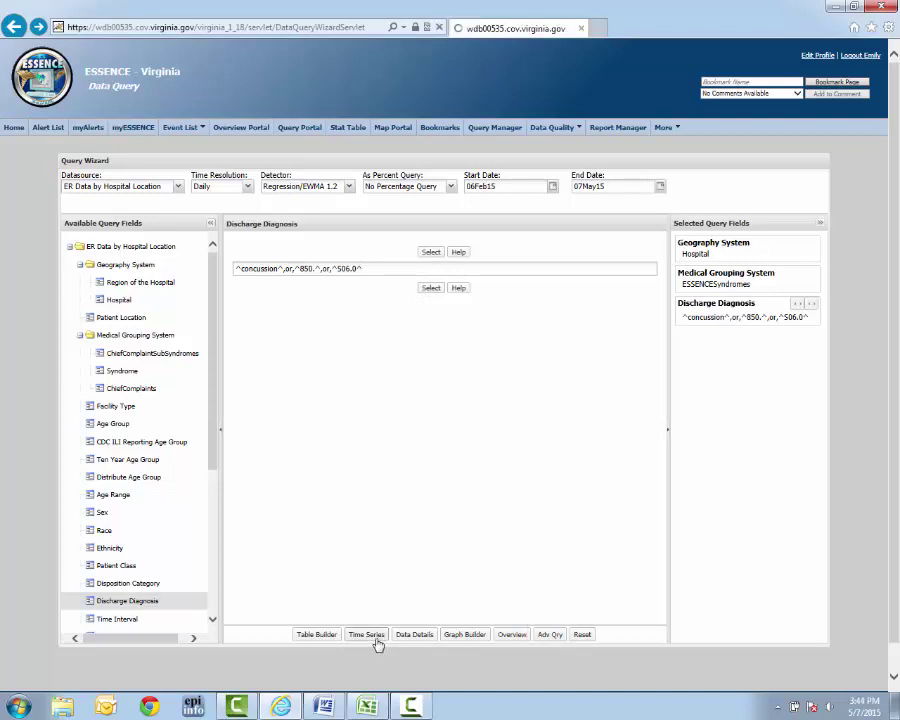
- Switch to the advanced query builder and start a parenthesized group with the expression CHIEFCOMPLAINTS contains head
{"action": "left_click", "coordinate": [550, 634]}
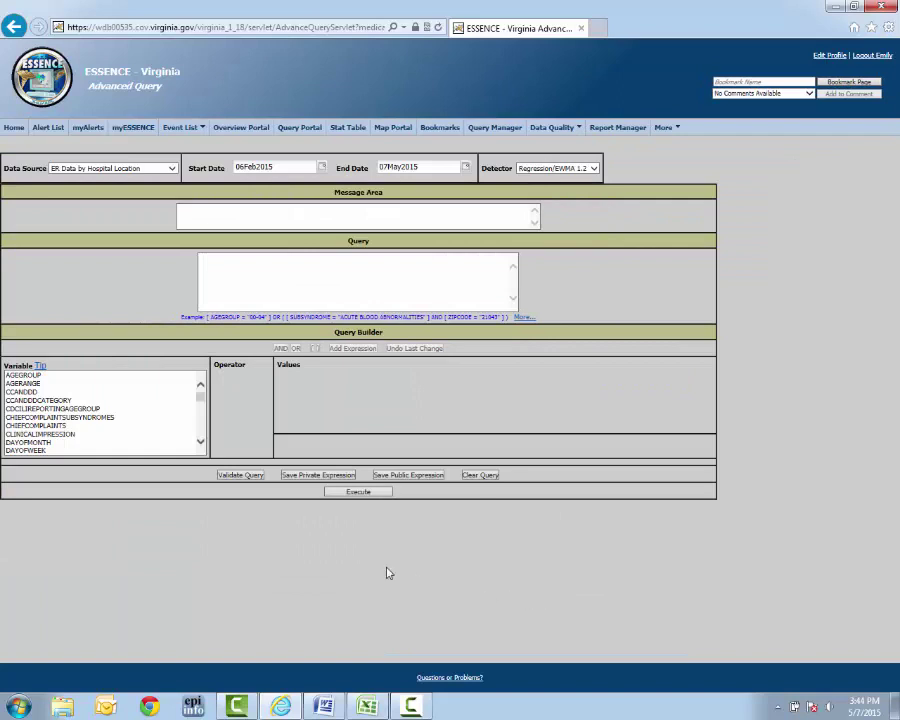
{"action": "left_click", "coordinate": [134, 425]}
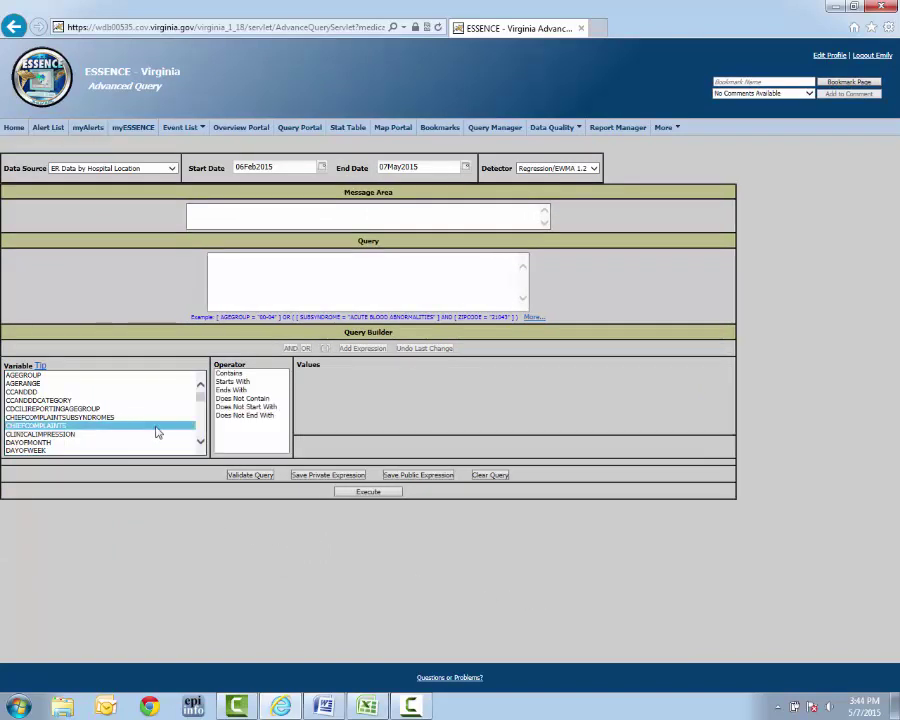
{"action": "left_click", "coordinate": [250, 374]}
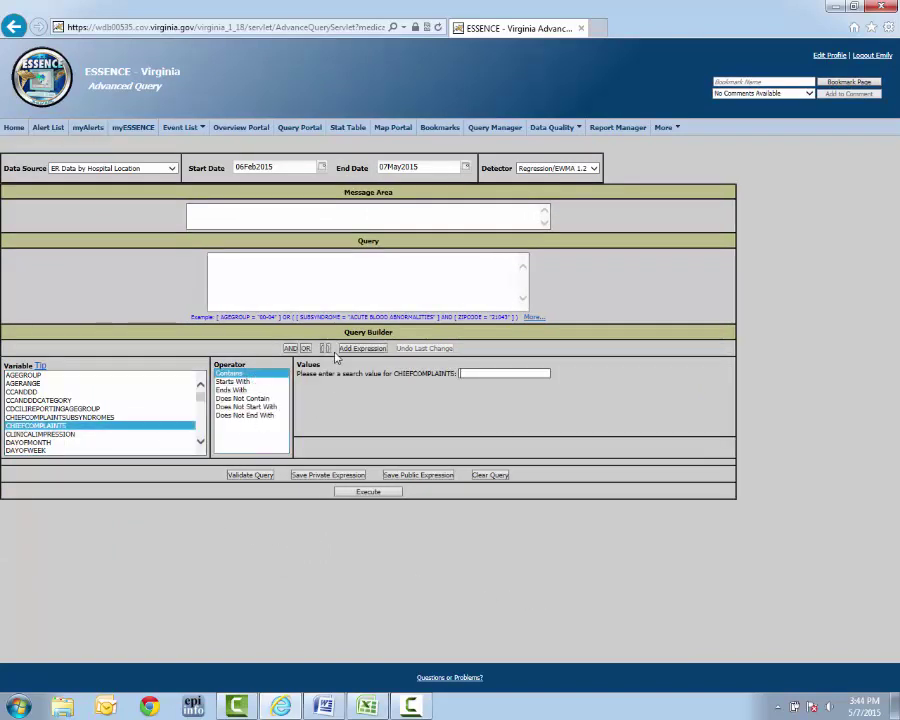
{"action": "left_click", "coordinate": [470, 374]}
{"action": "type", "text": "head"}
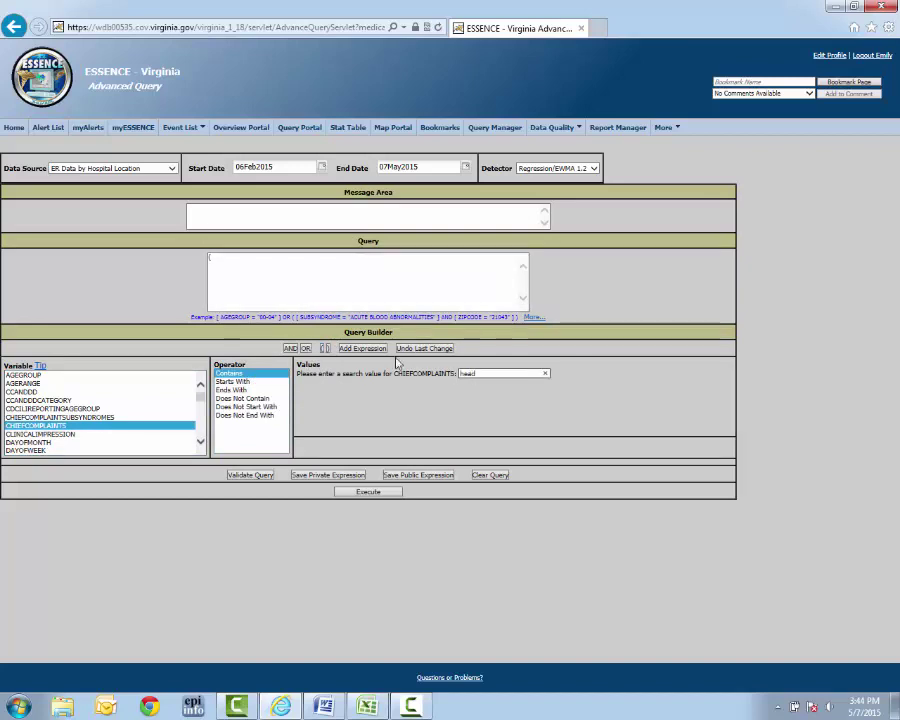
{"action": "left_click", "coordinate": [364, 349]}
- Add OR CHIEFCOMPLAINTS contains concussion to the query and close the parenthesized group
{"action": "left_click", "coordinate": [306, 349]}
{"action": "left_click_drag", "start_coordinate": [479, 374], "coordinate": [437, 371]}
{"action": "type", "text": "concussion"}
{"action": "left_click", "coordinate": [362, 348]}
{"action": "left_click", "coordinate": [328, 348]}
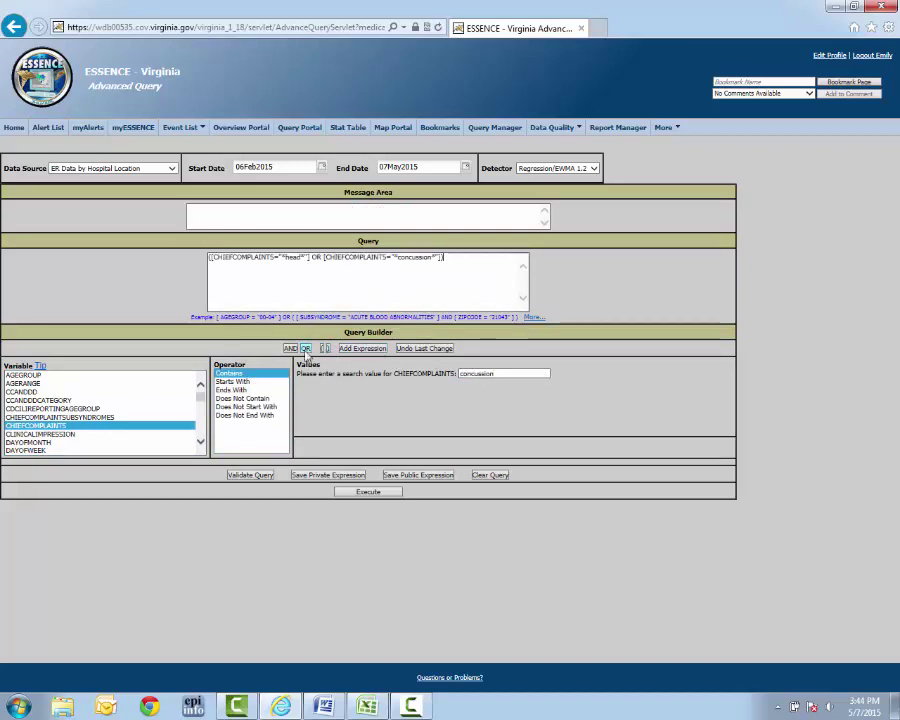
- Join a second parenthesized group with AND, beginning with CHIEFCOMPLAINTS contains sport
{"action": "left_click", "coordinate": [290, 348]}
{"action": "left_click", "coordinate": [321, 348]}
{"action": "double_click", "coordinate": [476, 375]}
{"action": "type", "text": "sport"}
{"action": "left_click", "coordinate": [362, 348]}
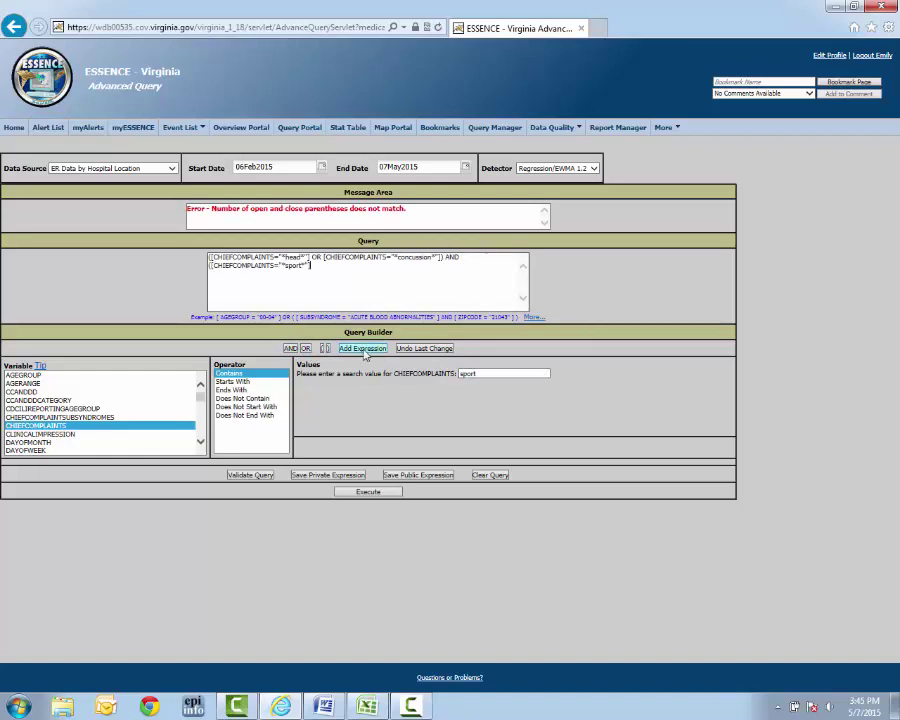
- Extend the second group with OR expressions for CHIEFCOMPLAINTS containing game and practice
{"action": "left_click", "coordinate": [306, 348]}
{"action": "type", "text": "game"}
{"action": "left_click", "coordinate": [362, 348]}
{"action": "left_click", "coordinate": [306, 348]}
{"action": "double_click", "coordinate": [476, 374]}
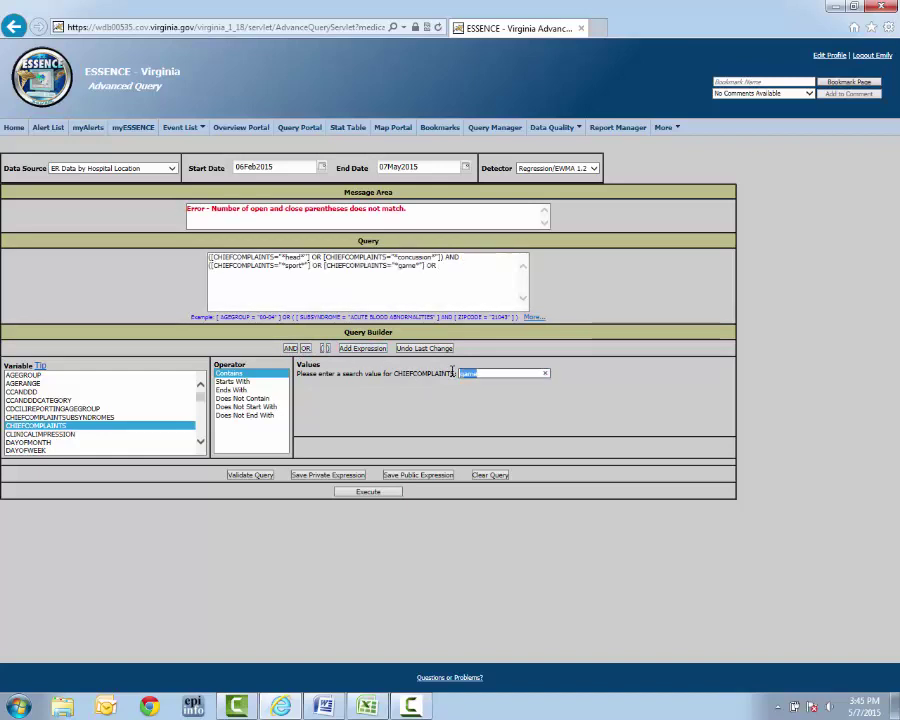
{"action": "type", "text": "practice"}
{"action": "left_click", "coordinate": [362, 348]}
- Add AND CHIEFCOMPLAINTS does not contain transport to the second group
{"action": "left_click", "coordinate": [290, 348]}
{"action": "left_click", "coordinate": [242, 398]}
{"action": "double_click", "coordinate": [476, 374]}
{"action": "type", "text": "transport"}
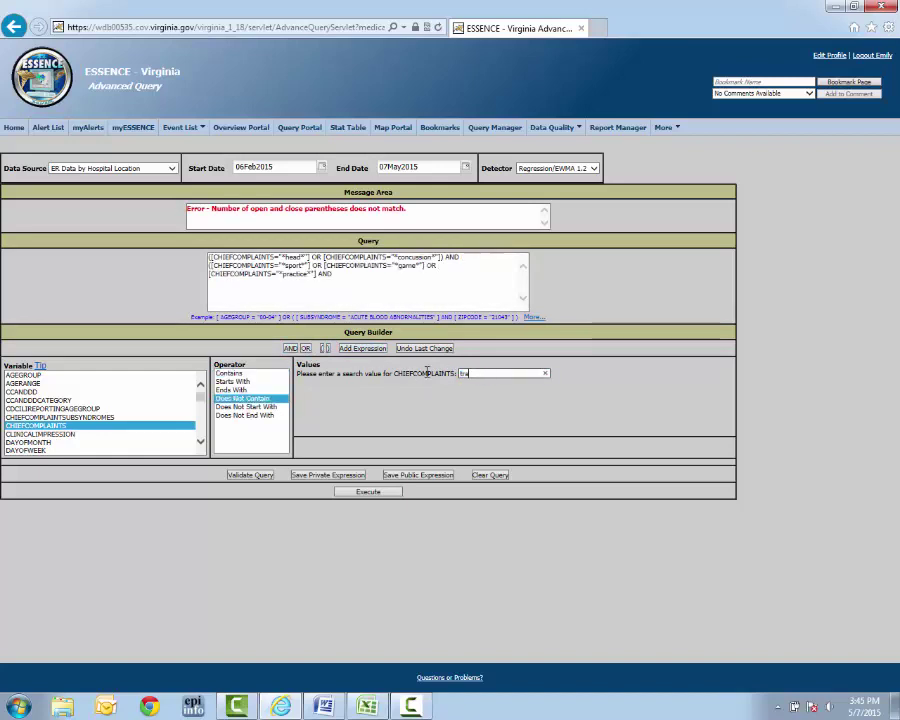
{"action": "left_click", "coordinate": [362, 348]}
- With the second group closed, join a third group with AND, starting with DISCHARGEDIAGNOSIS contains concussion
{"action": "left_click", "coordinate": [290, 348]}
{"action": "left_click", "coordinate": [324, 348]}
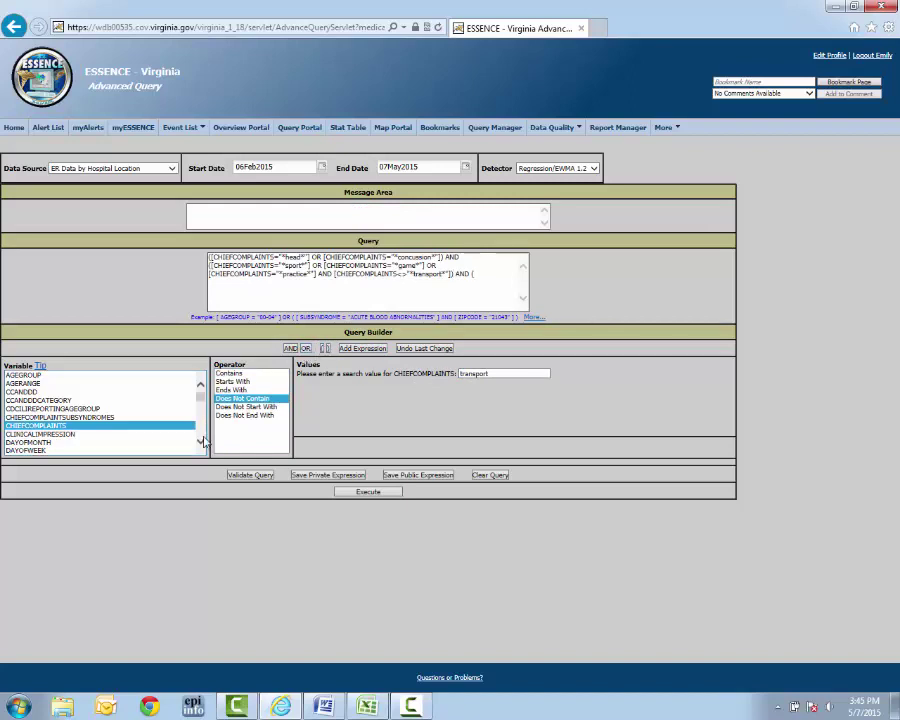
{"action": "scroll", "coordinate": [100, 410], "scroll_direction": "down", "scroll_amount": 3}
{"action": "left_click", "coordinate": [60, 434]}
{"action": "type", "text": "concussion"}
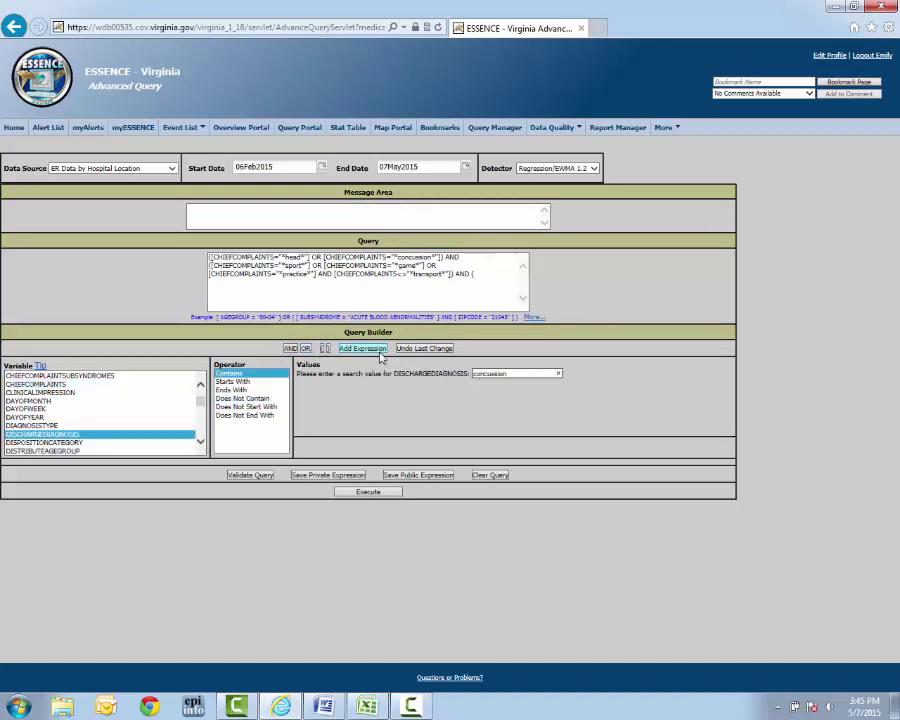
{"action": "left_click", "coordinate": [362, 348]}
- Add OR expressions for DISCHARGEDIAGNOSIS containing 850. and S06.0, and close the third group
{"action": "left_click", "coordinate": [306, 348]}
{"action": "type", "text": "850."}
{"action": "left_click", "coordinate": [362, 348]}
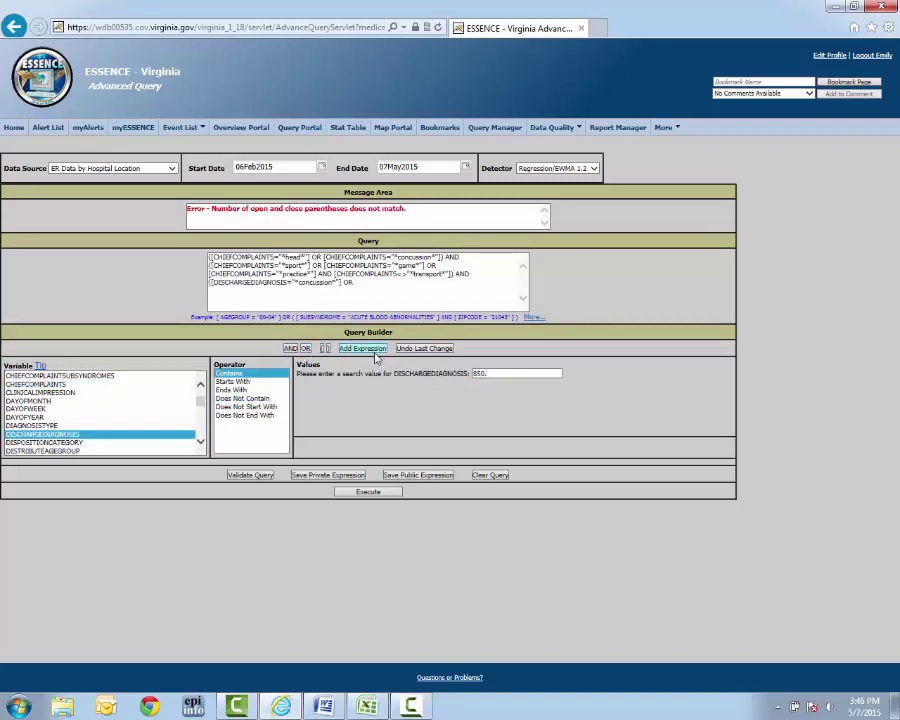
{"action": "left_click", "coordinate": [306, 348]}
{"action": "type", "text": "506.0"}
{"action": "left_click", "coordinate": [362, 348]}
{"action": "left_click", "coordinate": [324, 348]}
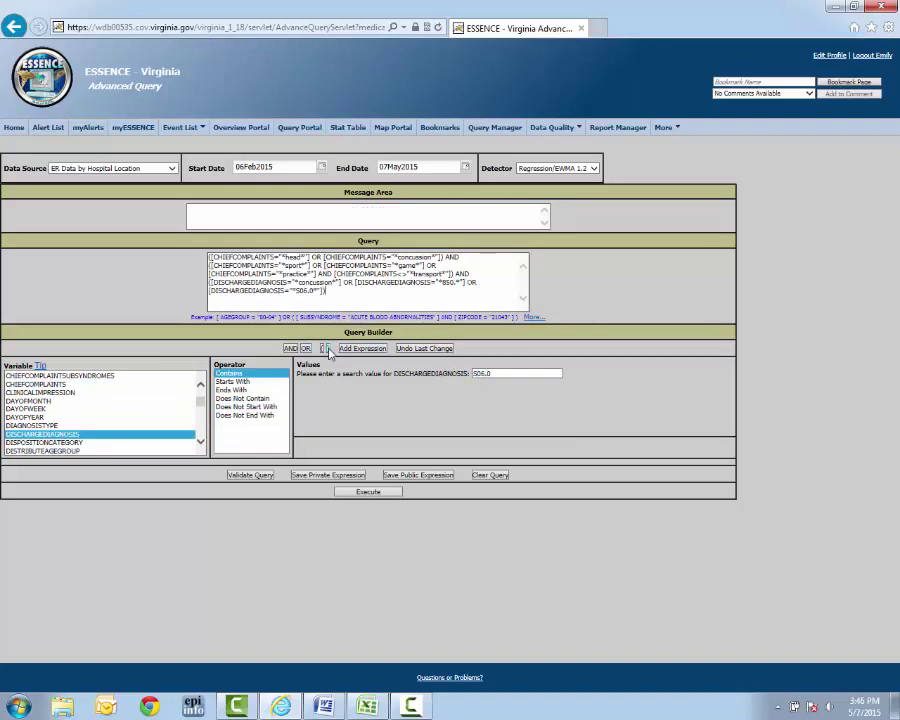
- Validate the combined chief complaint and discharge diagnosis query and execute it
{"action": "left_click", "coordinate": [250, 474]}
{"action": "left_click", "coordinate": [351, 494]}
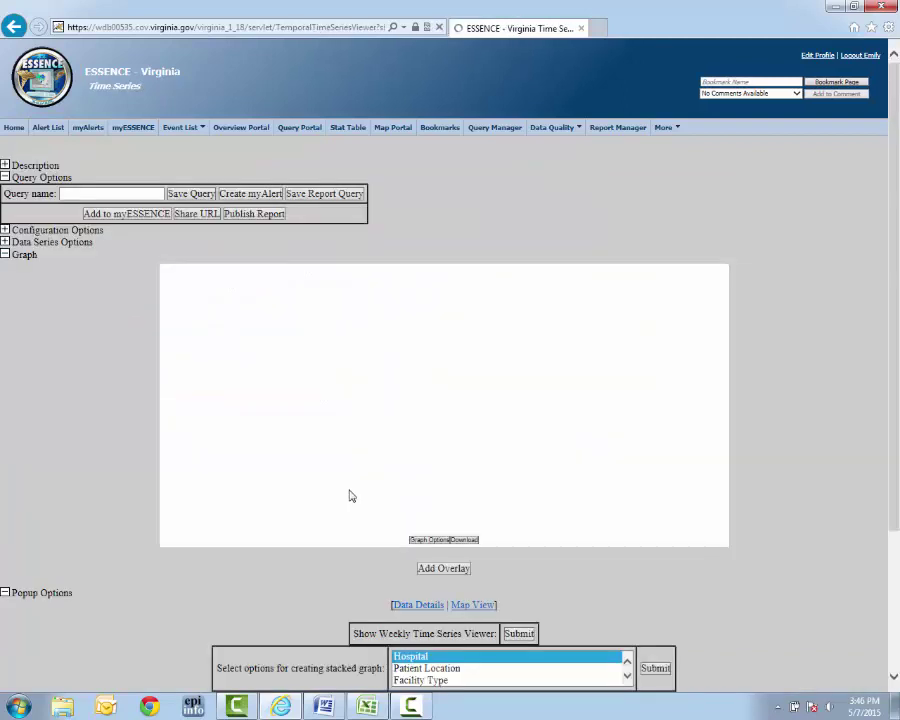